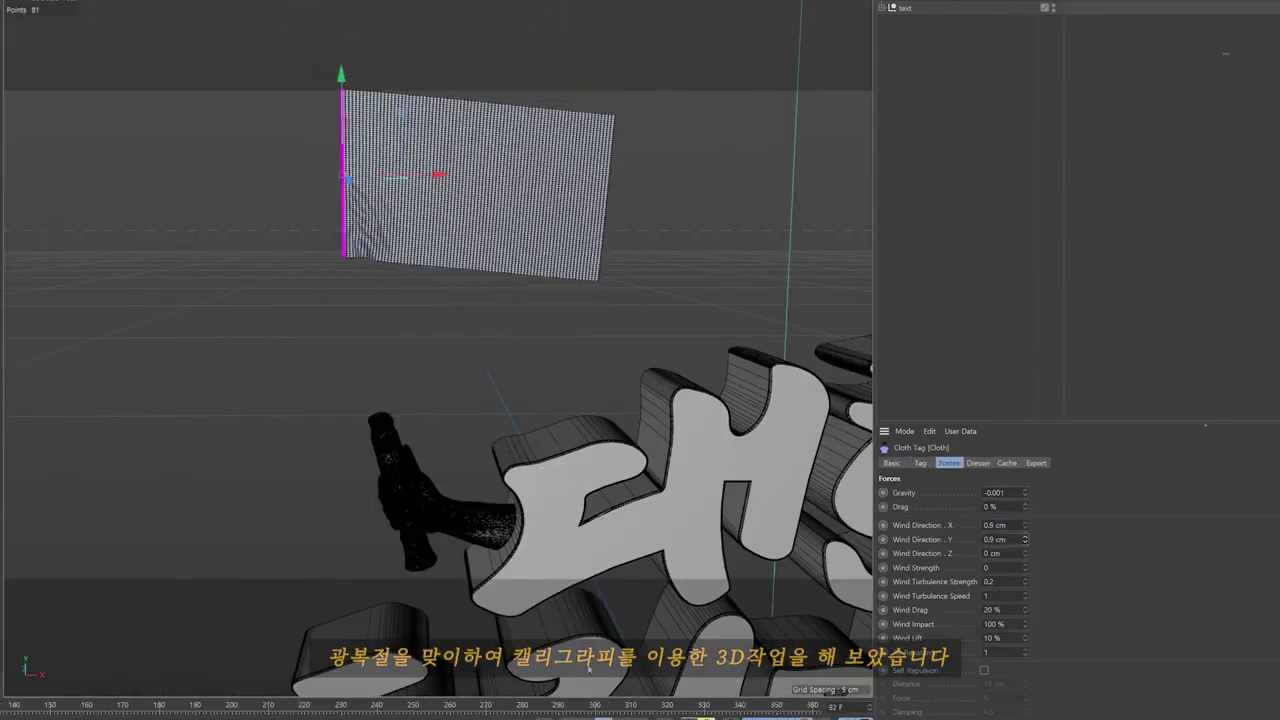
# Enter the new Wind Drag value, typing 0, in the Cloth tag's Forces settings.
pyautogui.write('0')
pyautogui.press('Return')
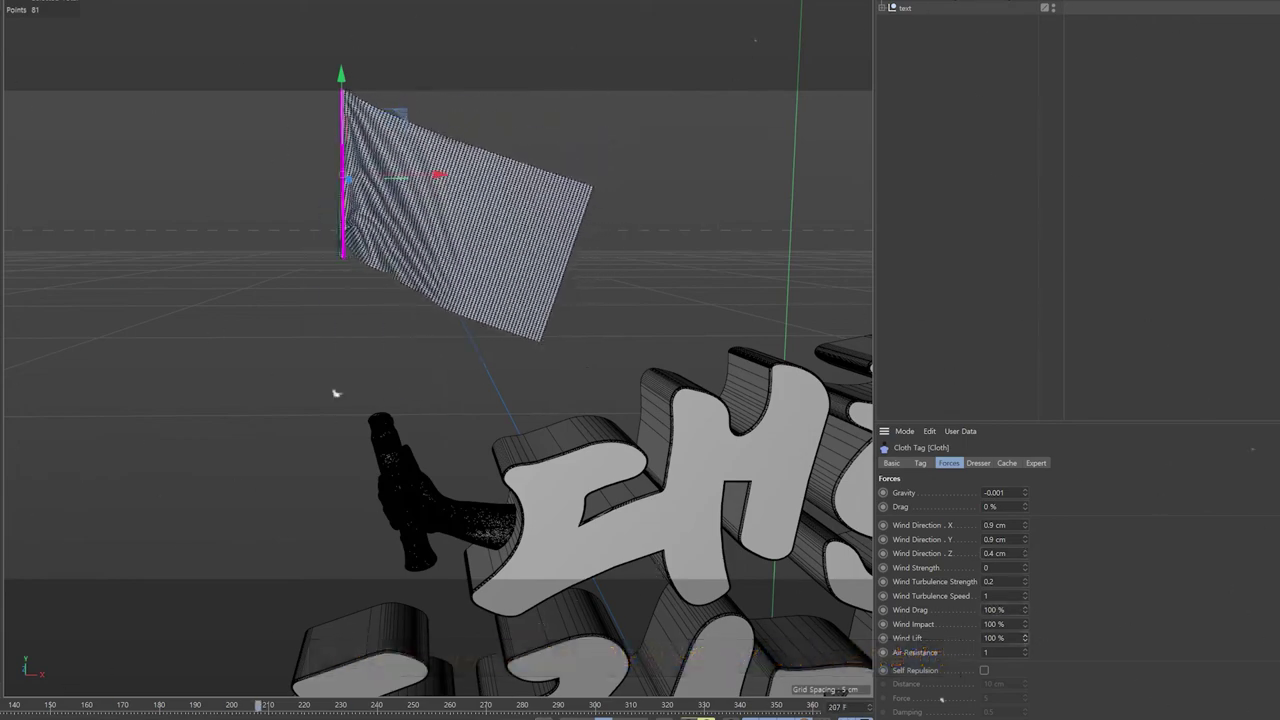